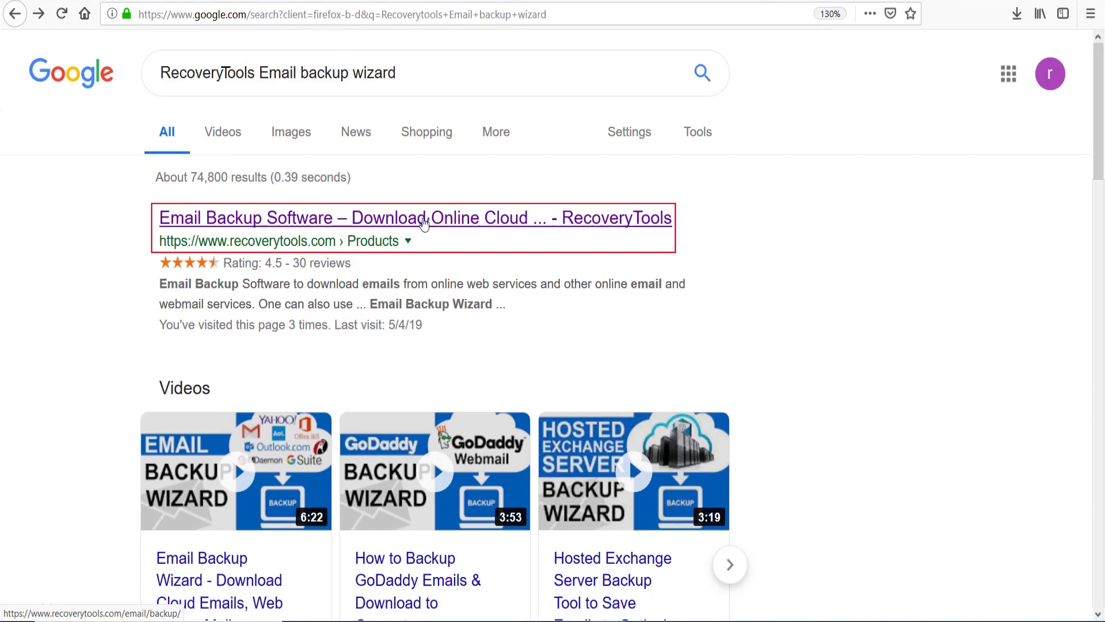
Download the Email Backup Wizard installer from RecoveryTools and launch the saved setup file.
click(424, 223)
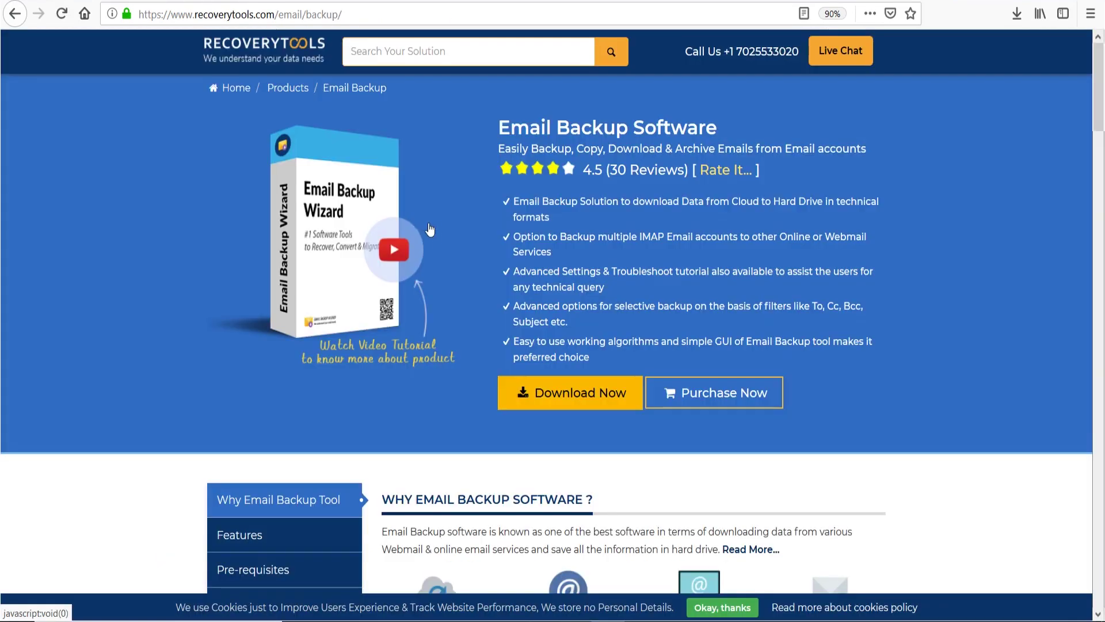
click(558, 392)
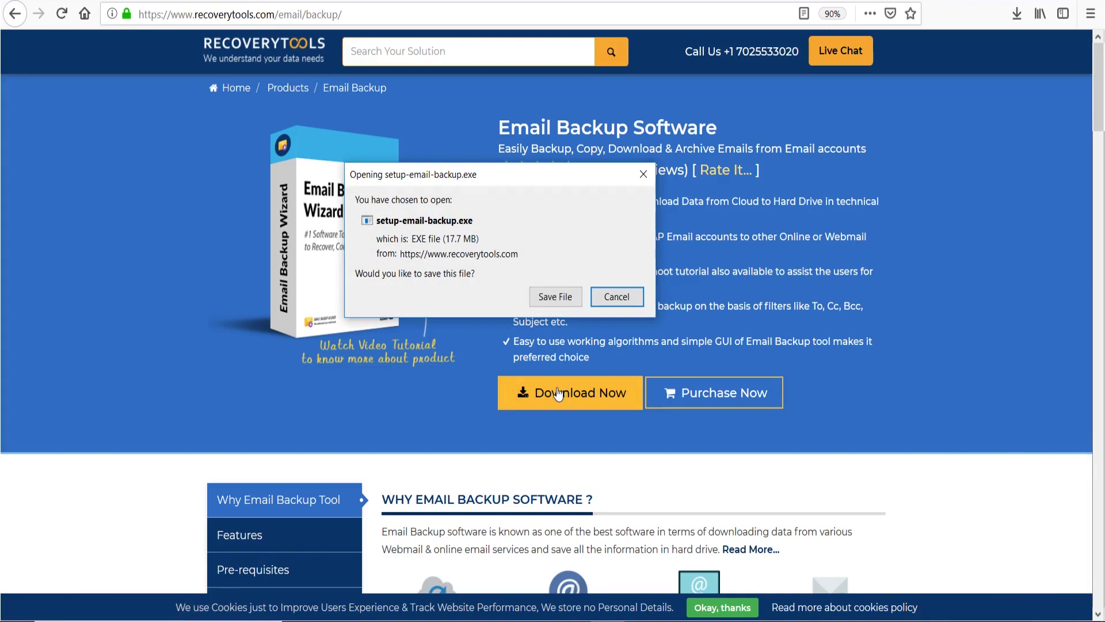
click(559, 297)
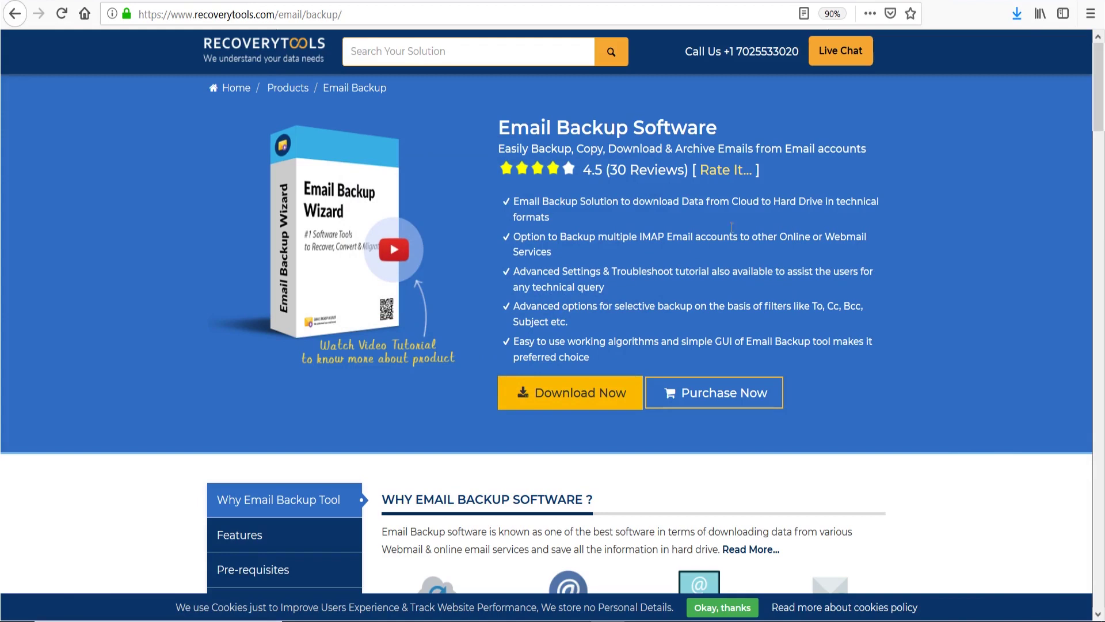
click(1020, 15)
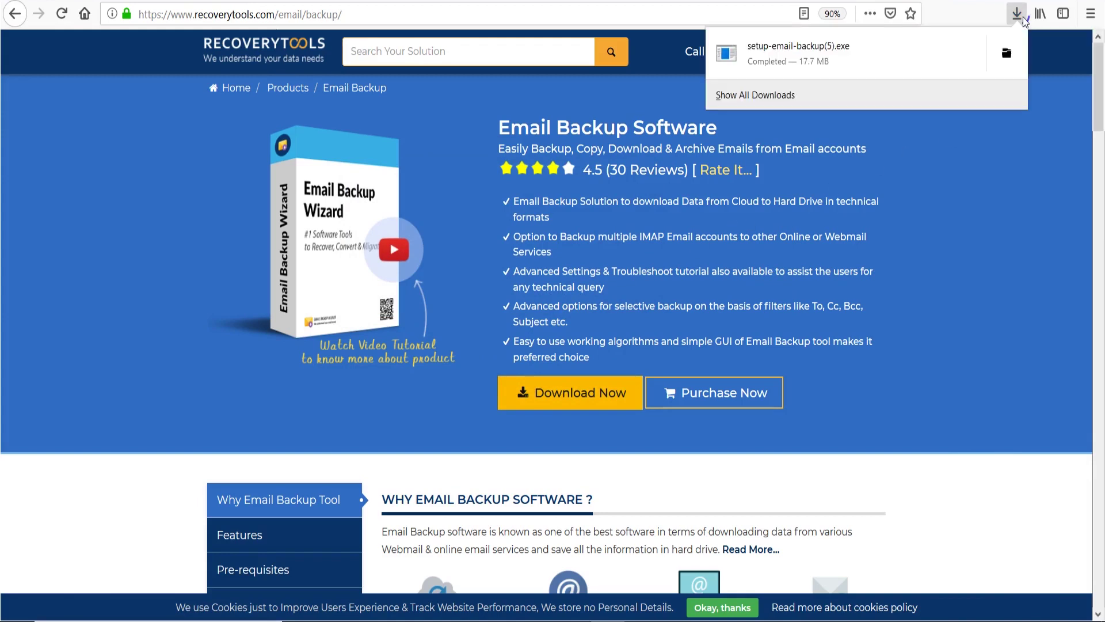
click(824, 61)
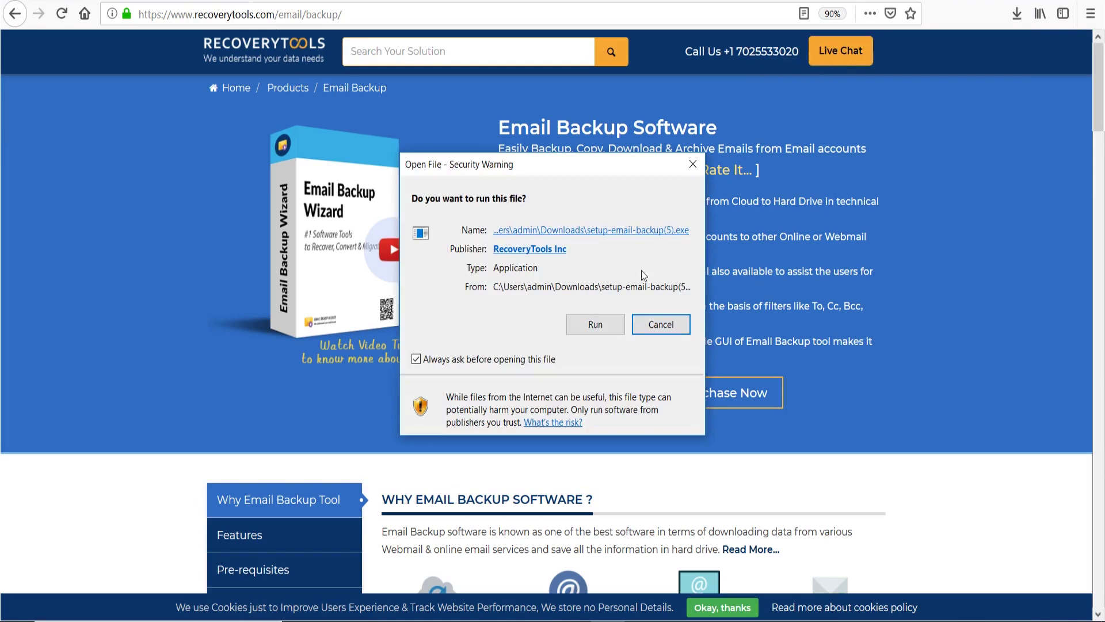
Run the installer, accept the license agreement, complete installation and launch Email Backup Wizard.
click(620, 330)
click(578, 336)
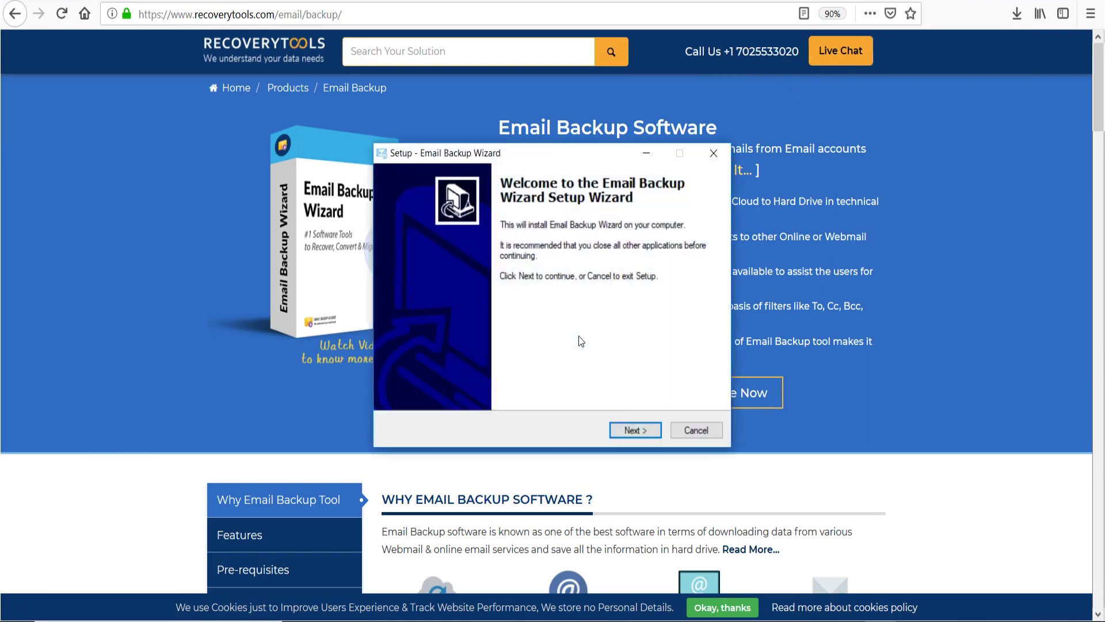
click(648, 429)
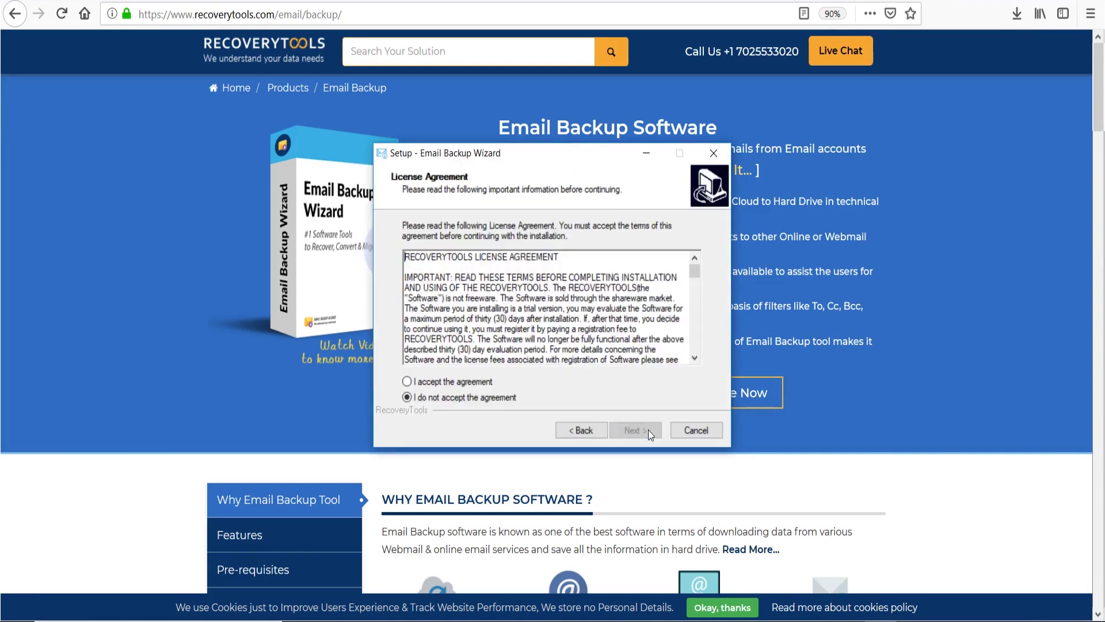
click(408, 381)
click(653, 435)
click(651, 434)
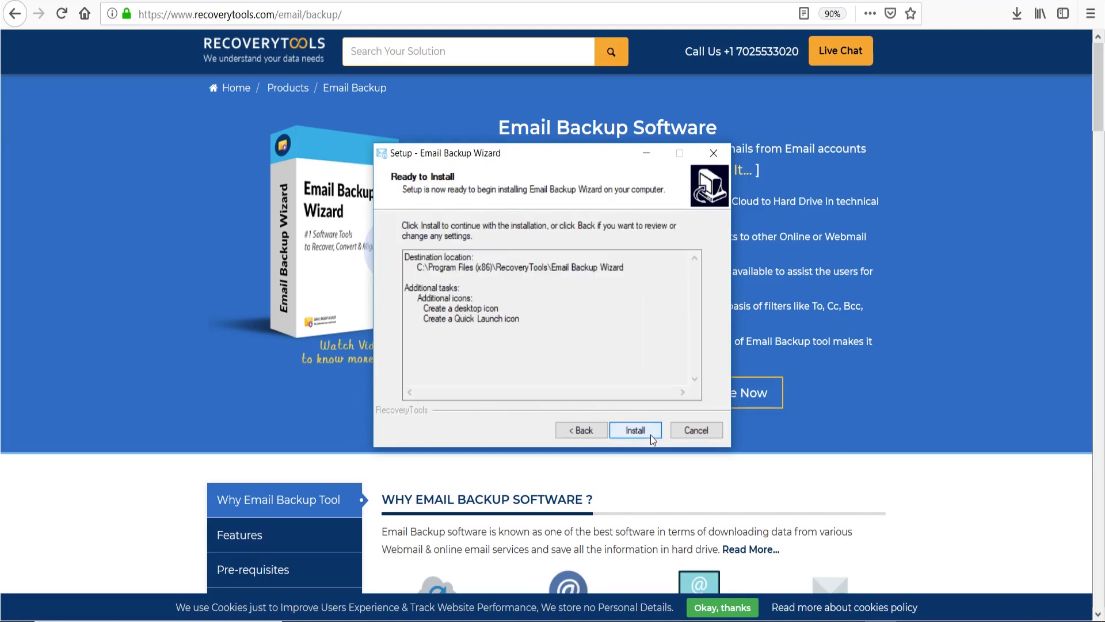
click(649, 435)
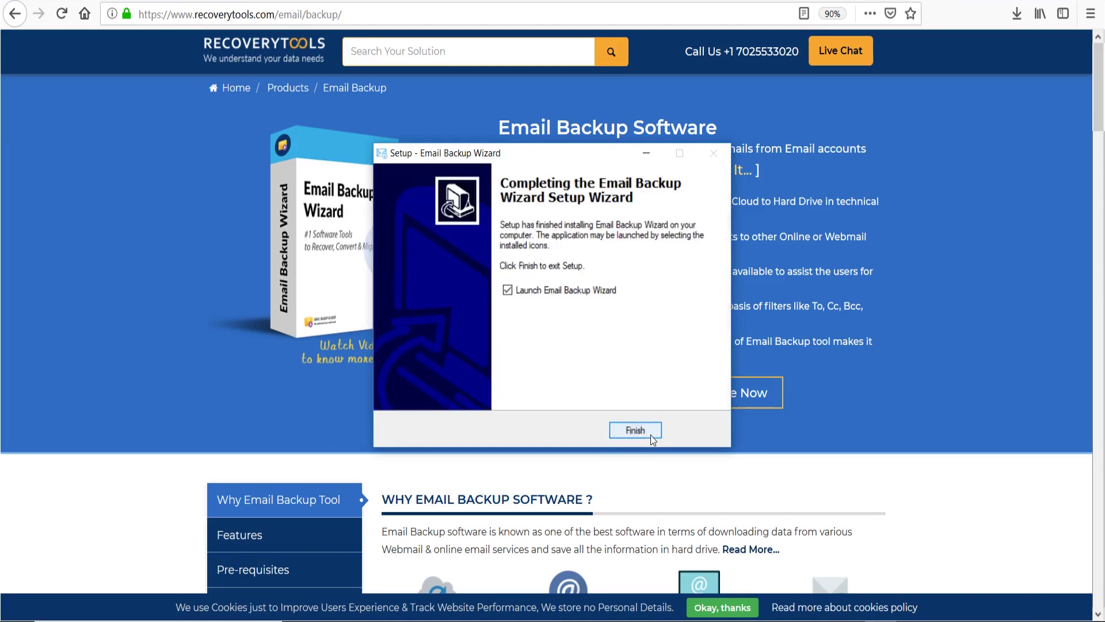
click(651, 434)
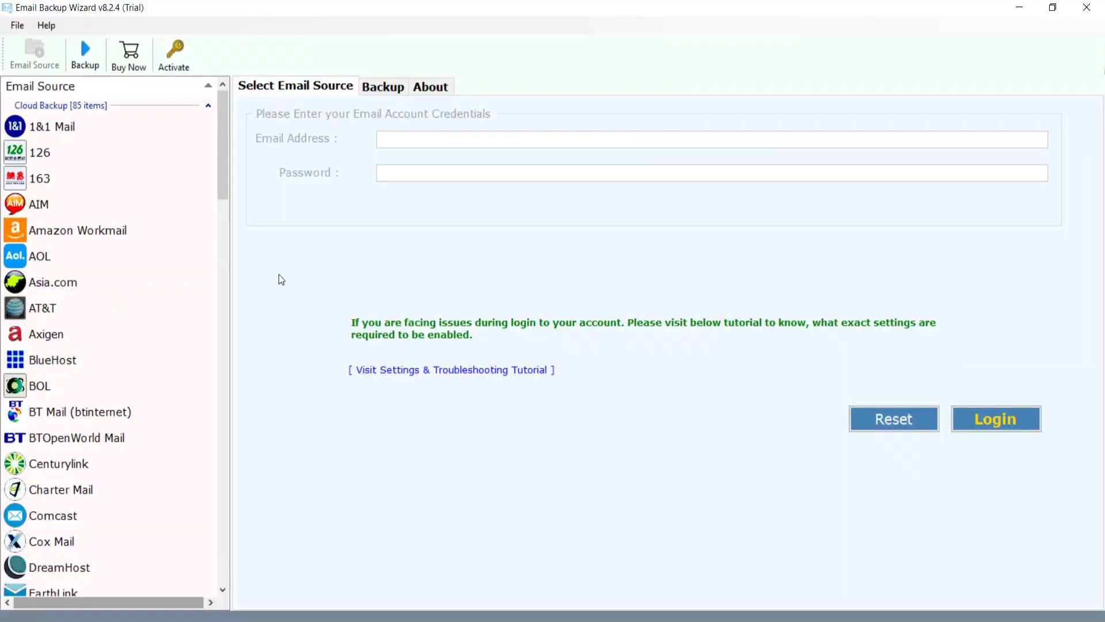
drag(222, 186, 205, 350)
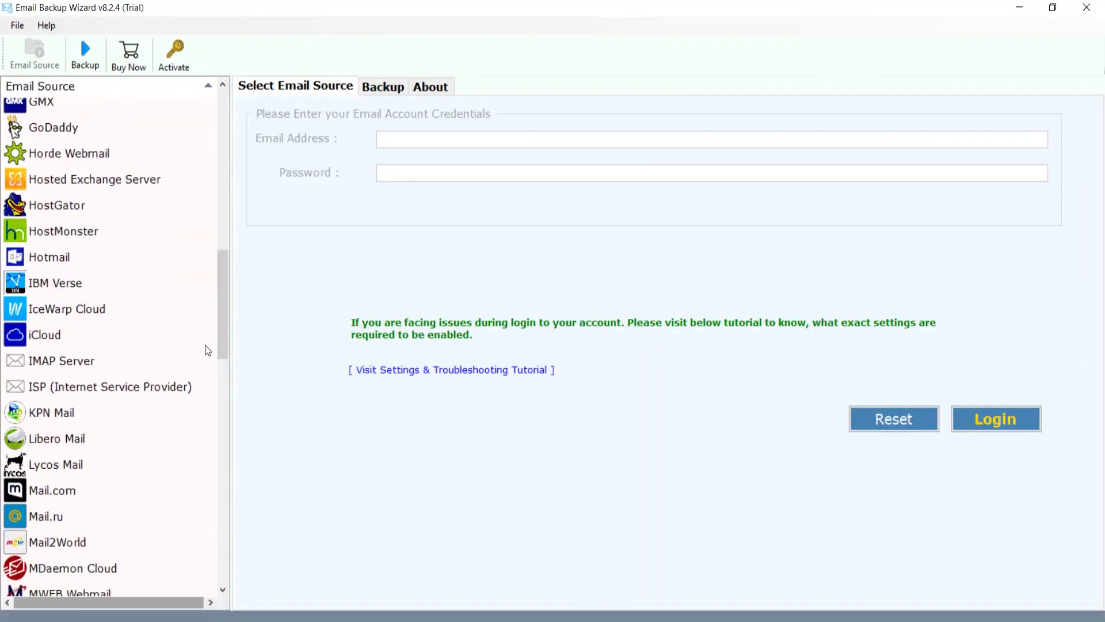
Pick iCloud from the Email Source list.
click(94, 335)
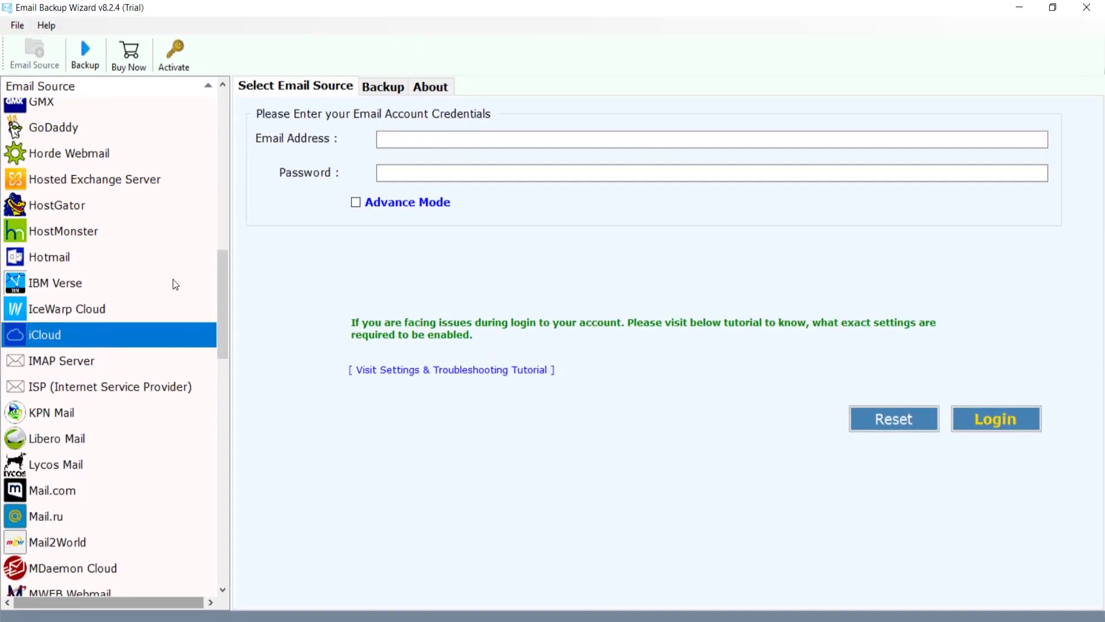
Log in with the iCloud email address and password to load its mailbox folders.
click(382, 141)
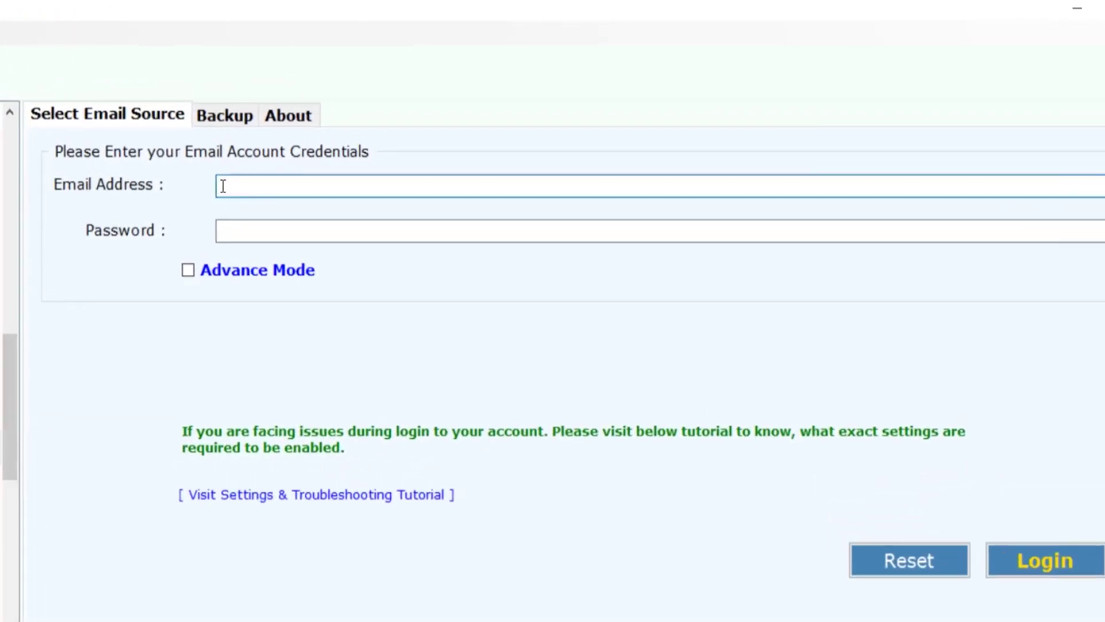
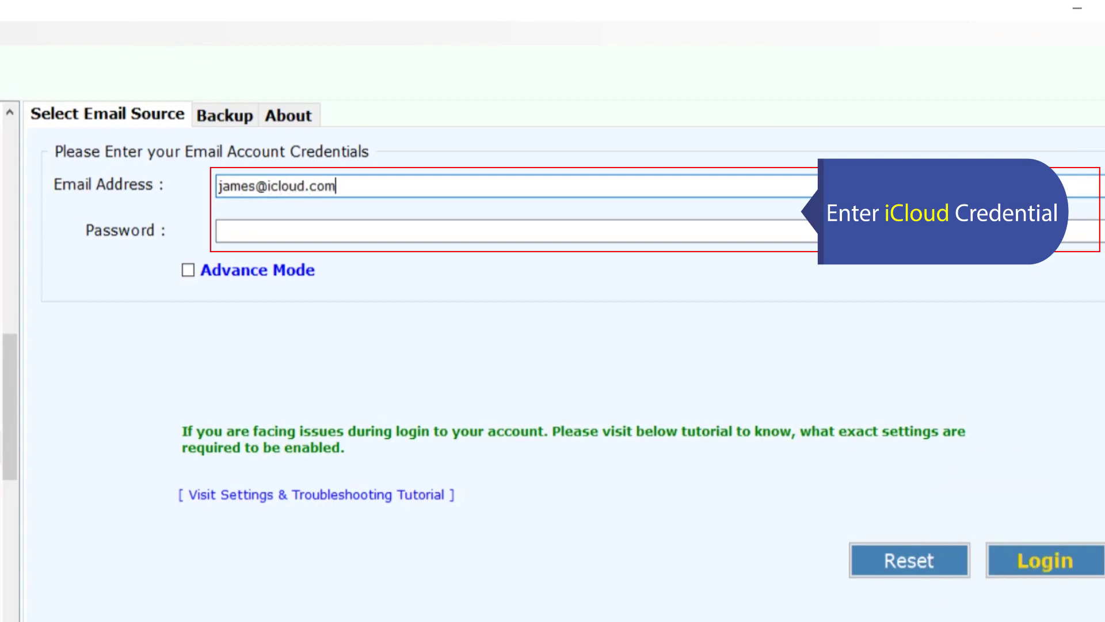
click(224, 234)
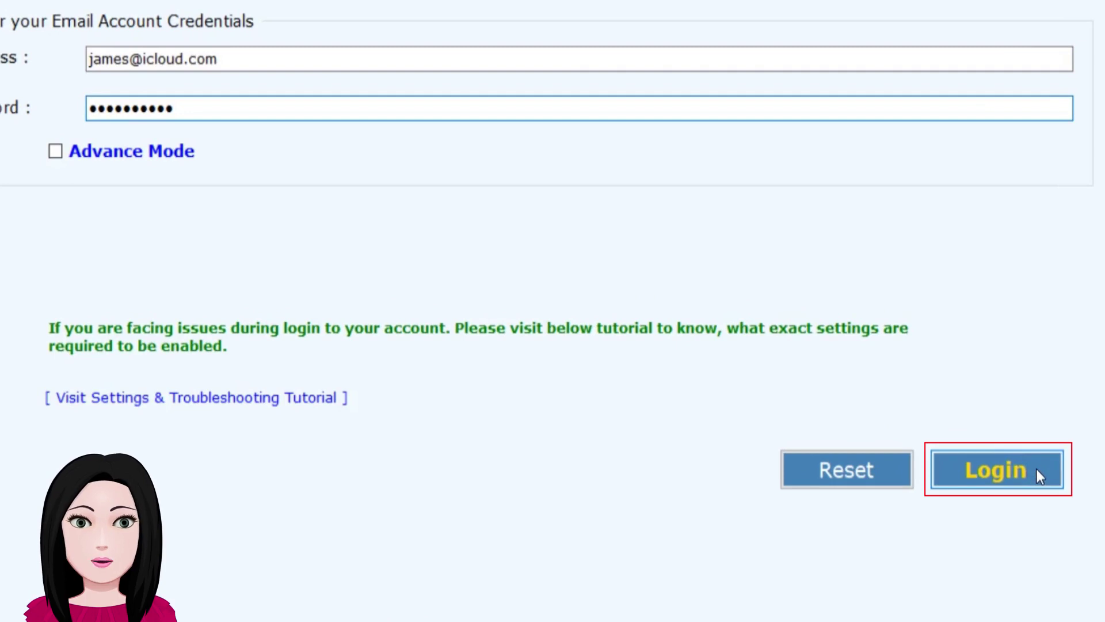
click(1041, 476)
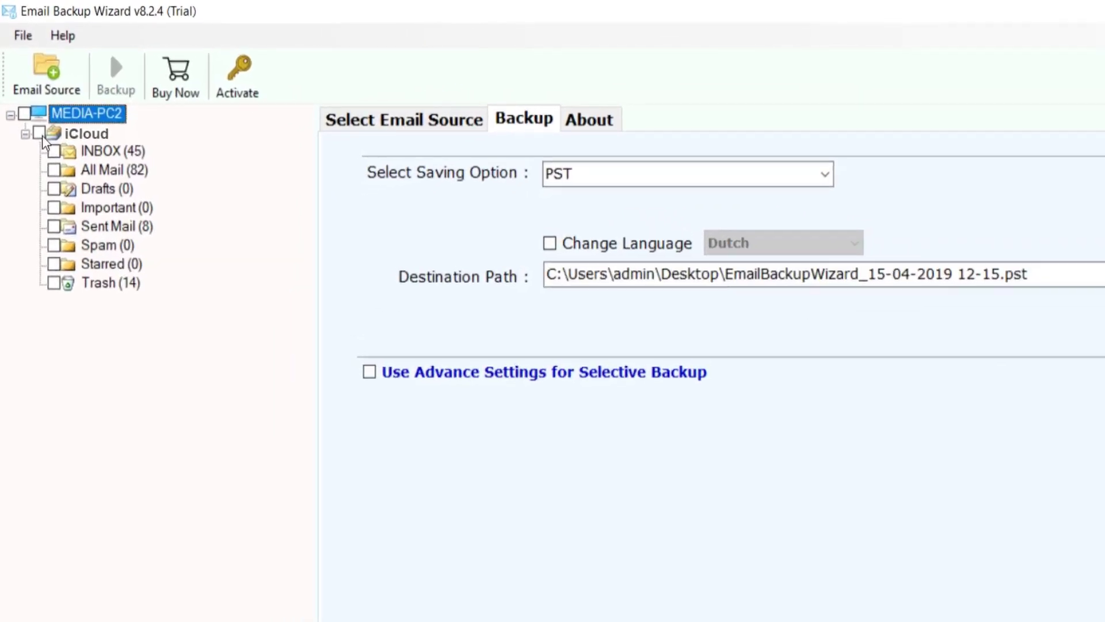
Check the top-level iCloud folder to select all mailboxes, and open the saving-format list.
click(39, 133)
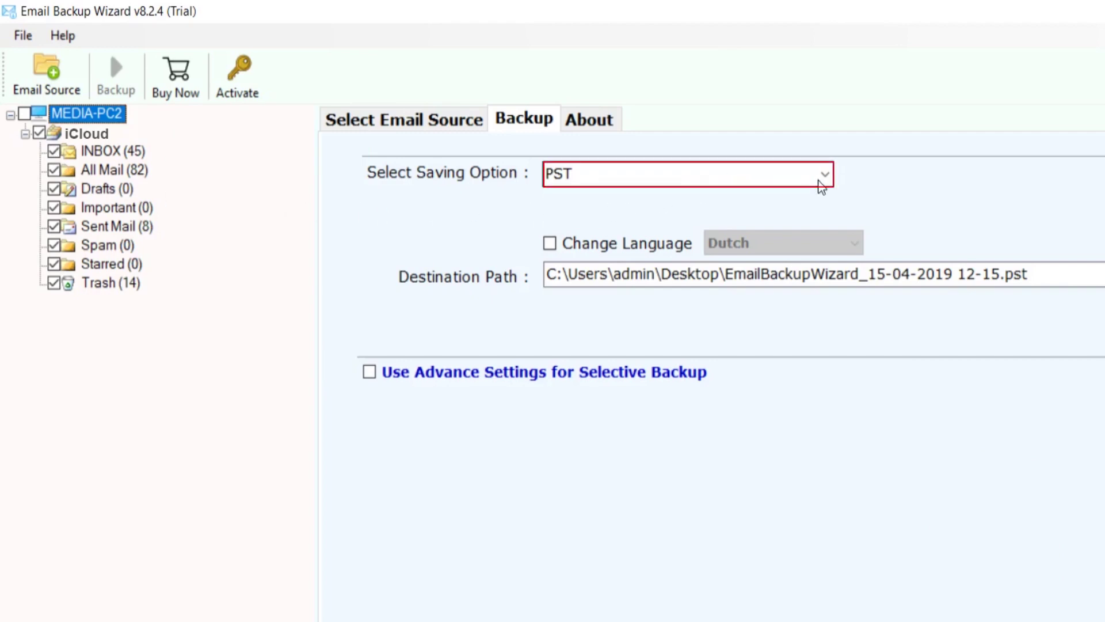
click(820, 179)
drag(825, 221, 812, 370)
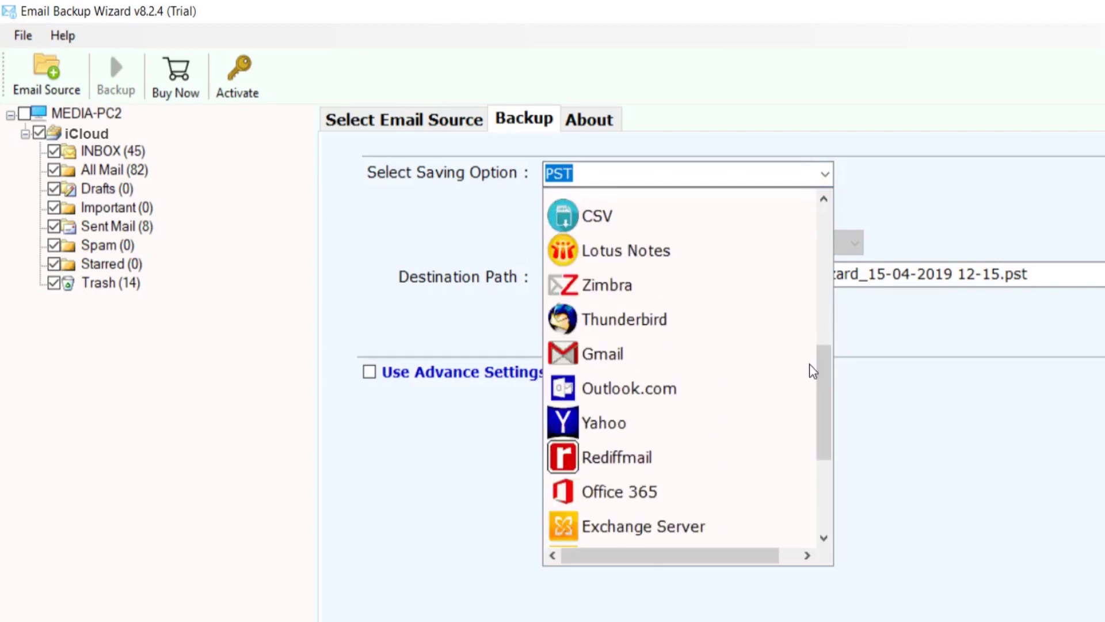
Choose Gmail as the saving option and enter the Gmail address and password.
click(682, 356)
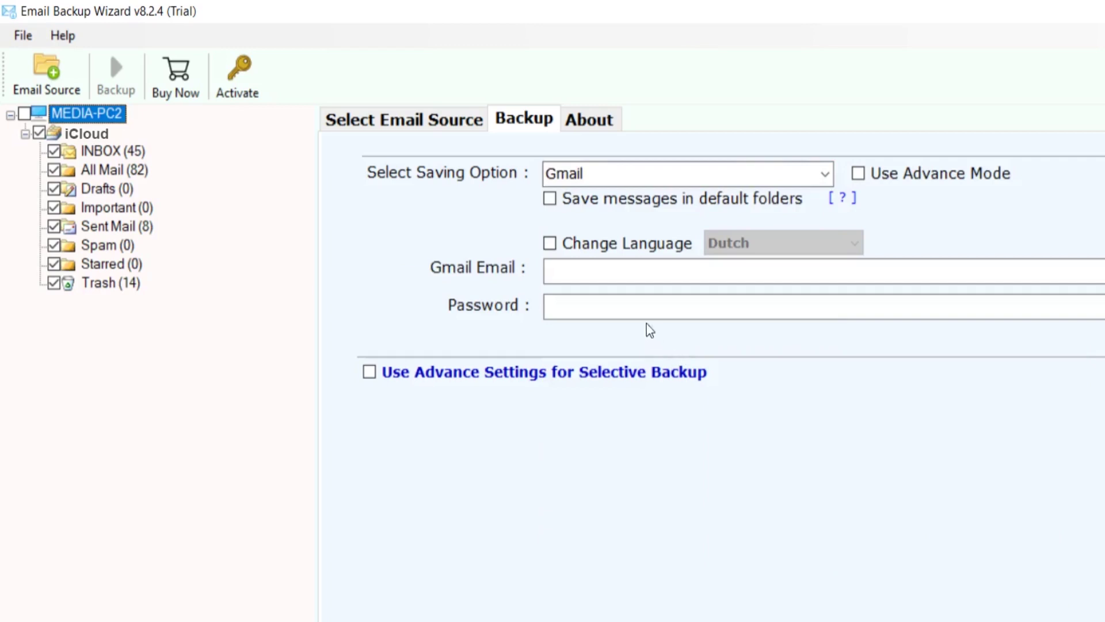
click(551, 200)
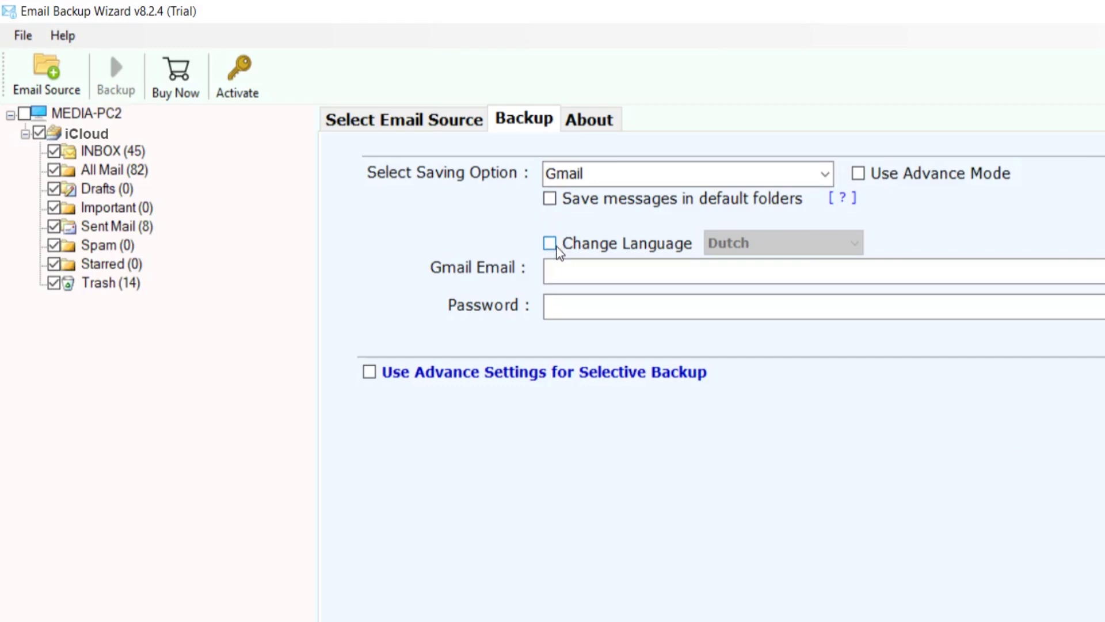
click(552, 270)
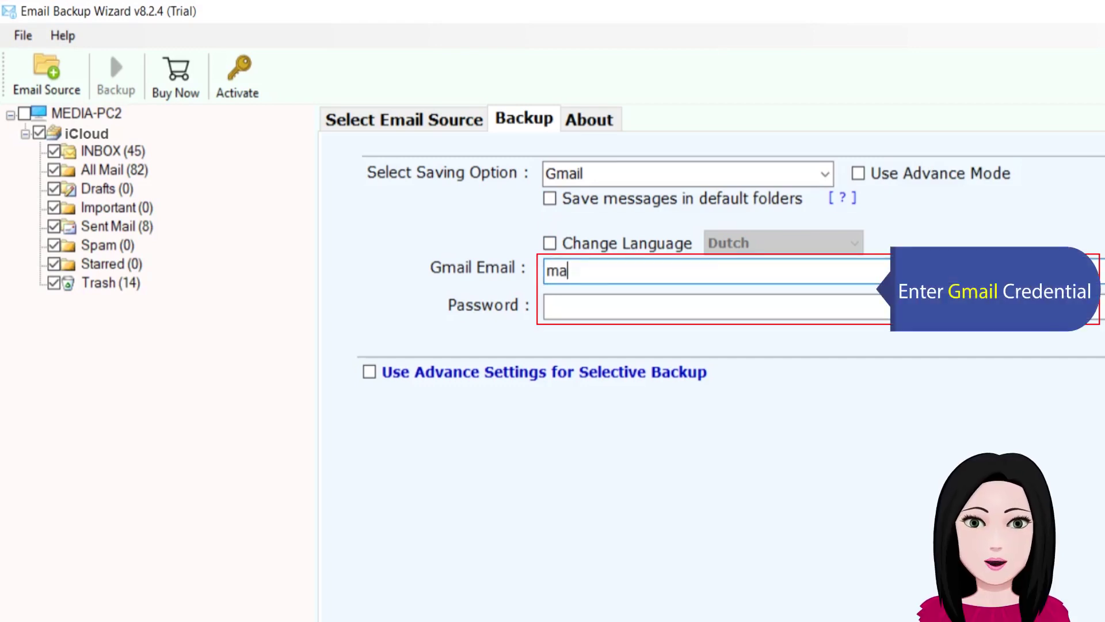
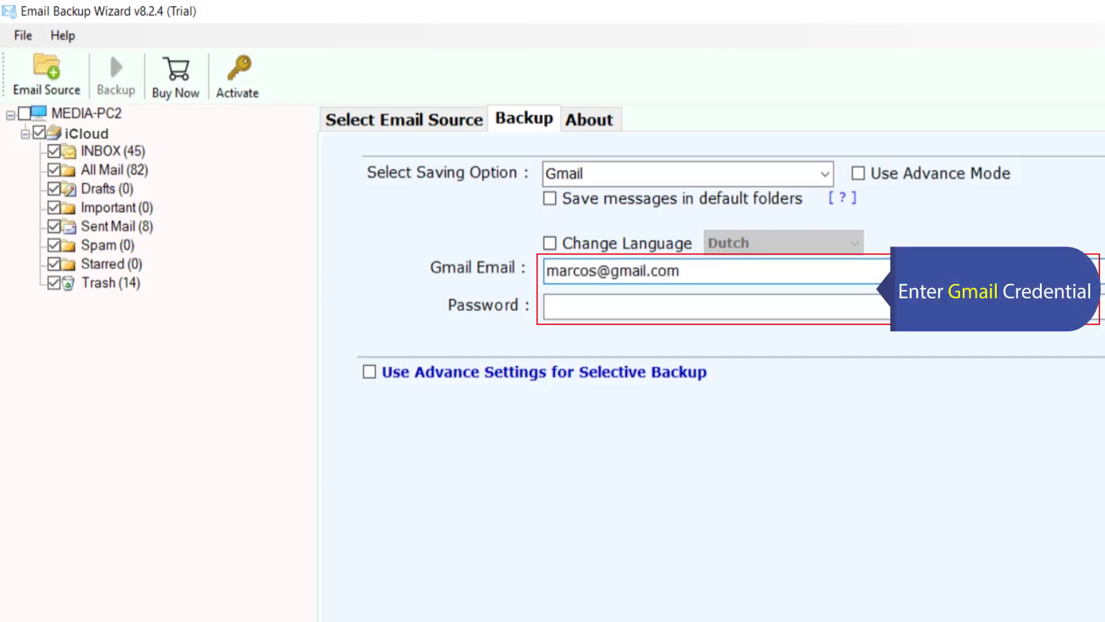
click(550, 306)
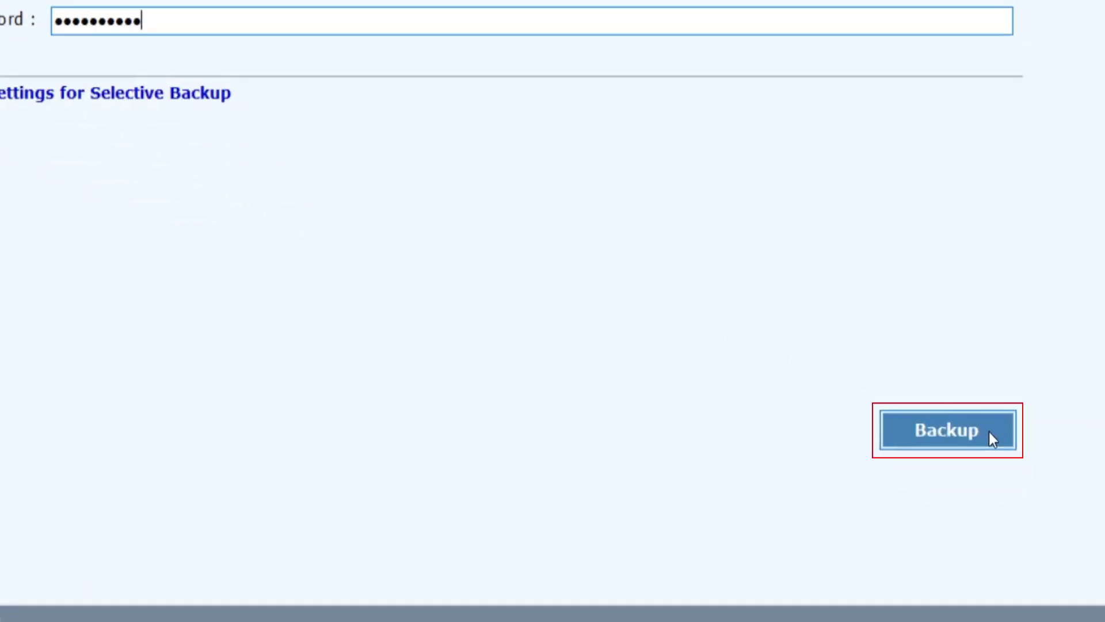
Run the iCloud-to-Gmail backup and acknowledge the conversion-completed message.
click(1020, 496)
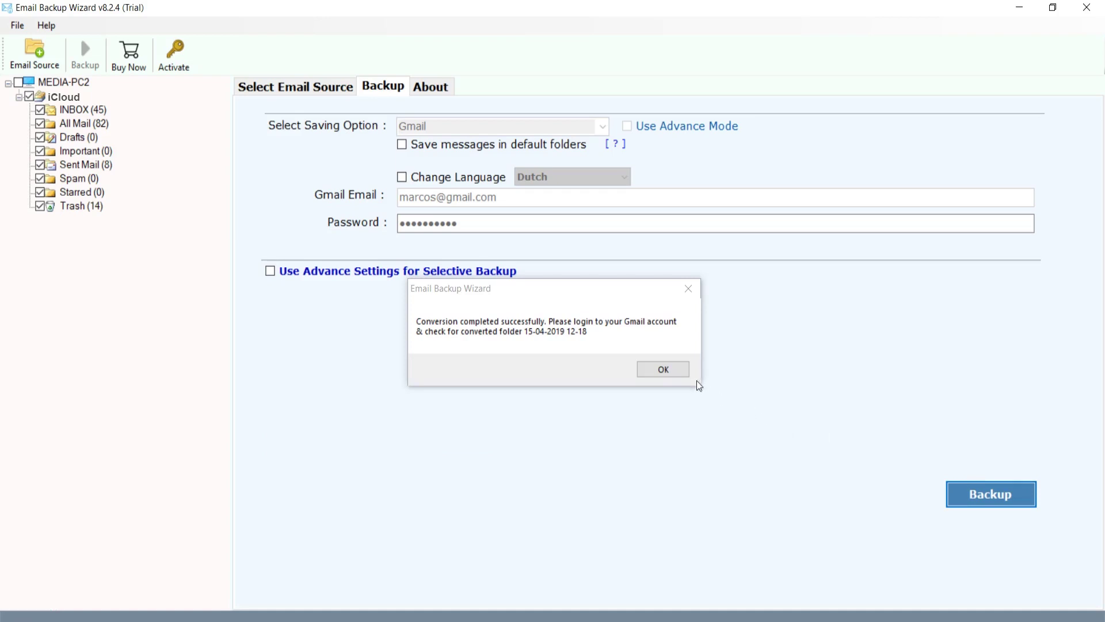
click(680, 371)
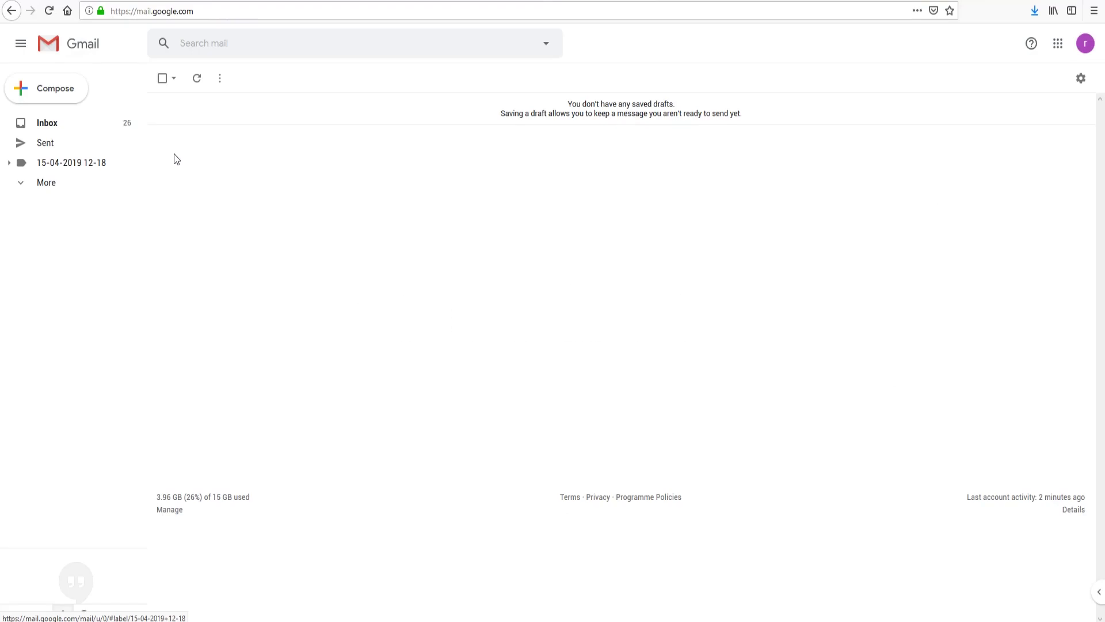
mouse_move(70, 163)
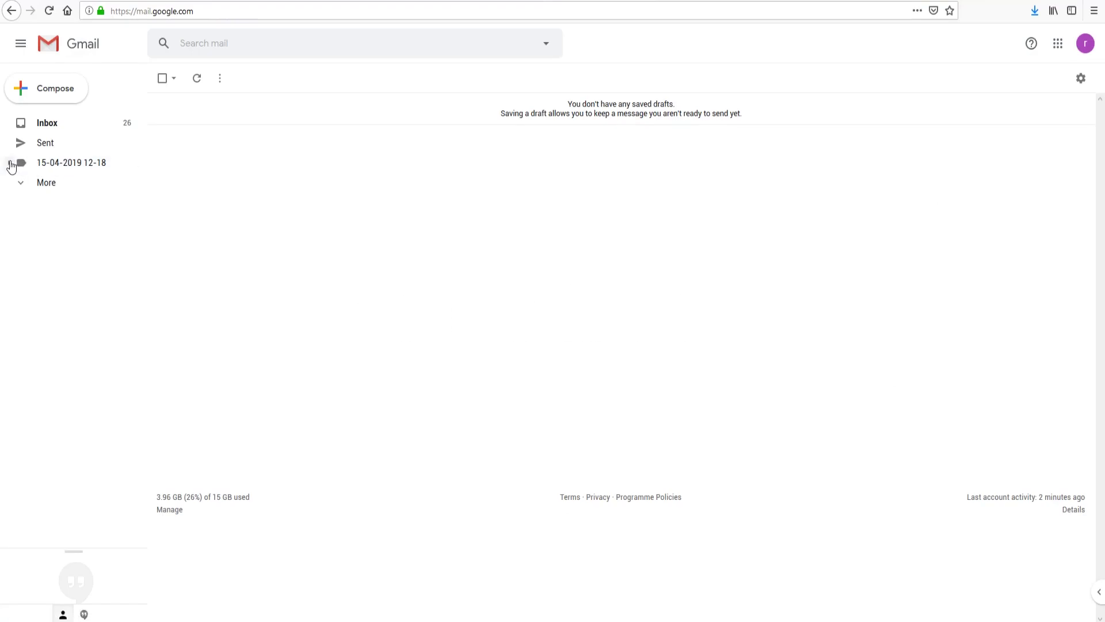
click(10, 164)
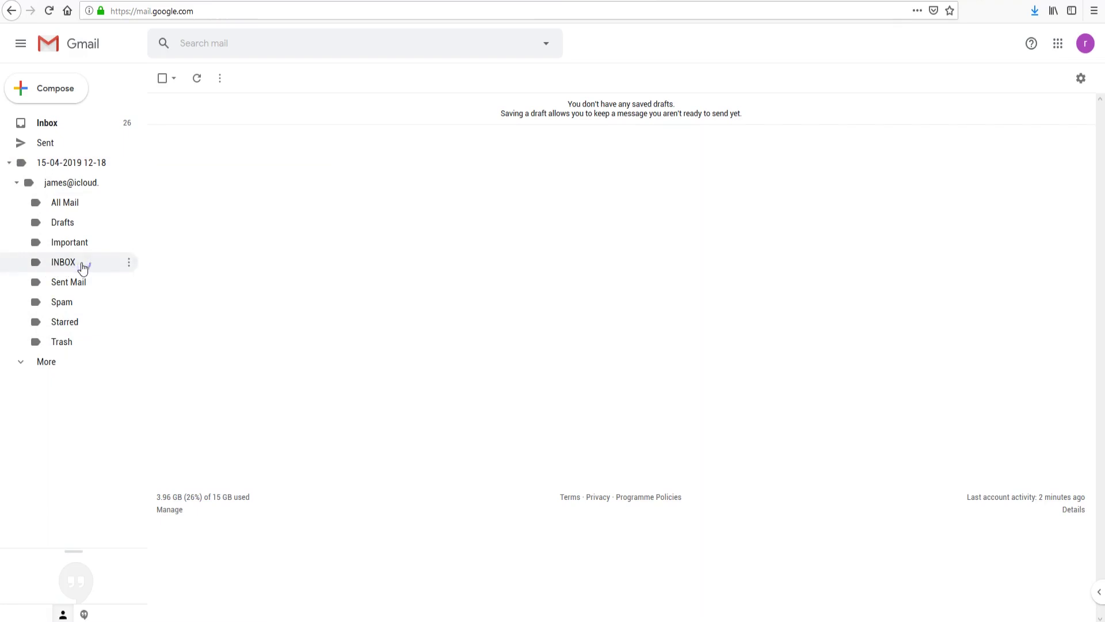
click(84, 266)
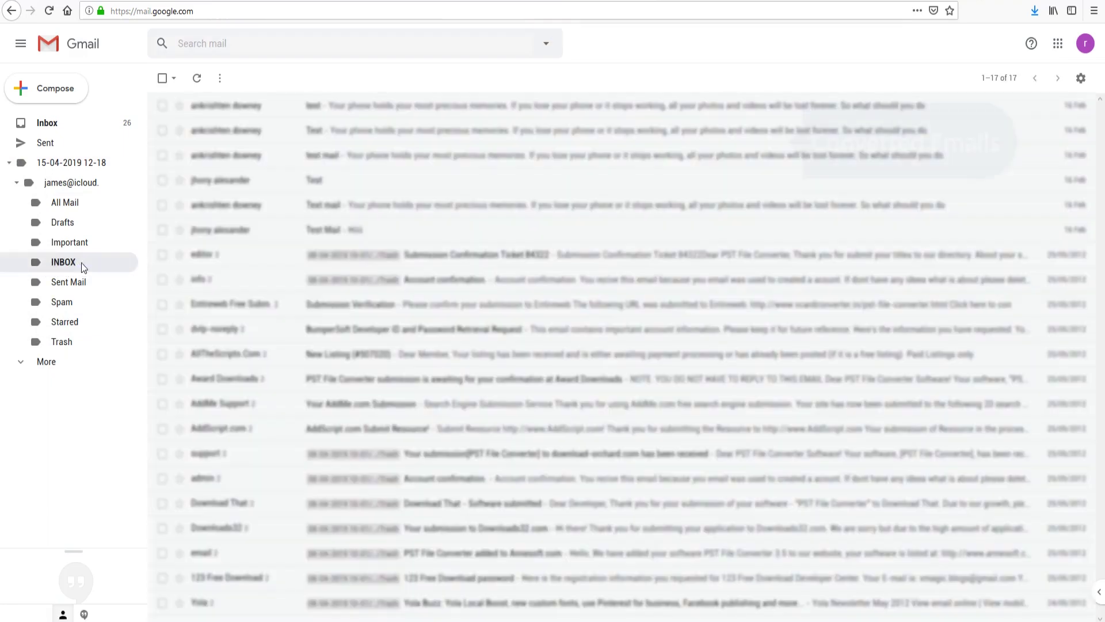